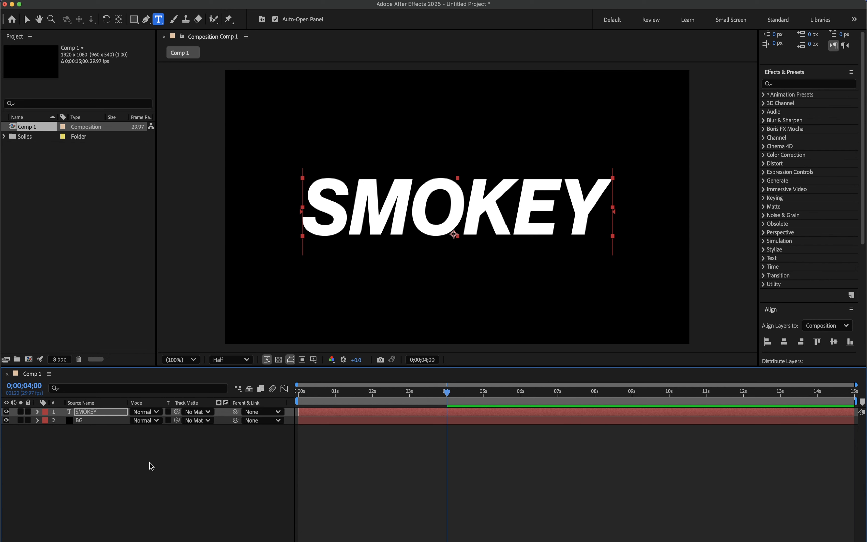
- Create a black 1920 x 1080 px solid layer named NOISE above the text layer
right_click(149, 462)
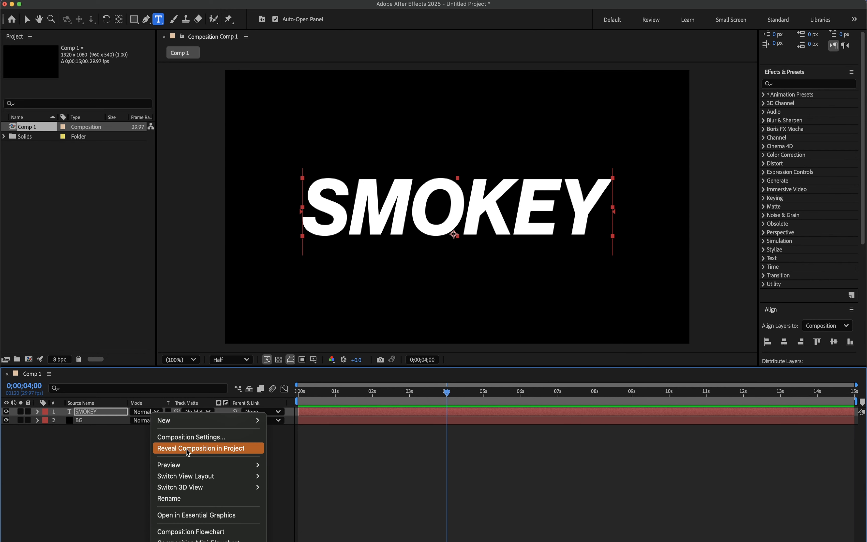
mouse_move(179, 420)
left_click(287, 454)
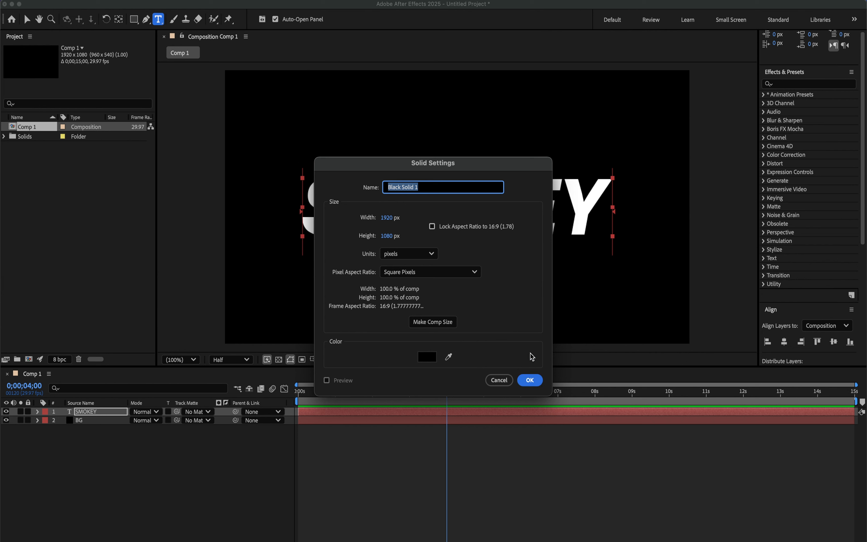
type("NOISE")
key("Return")
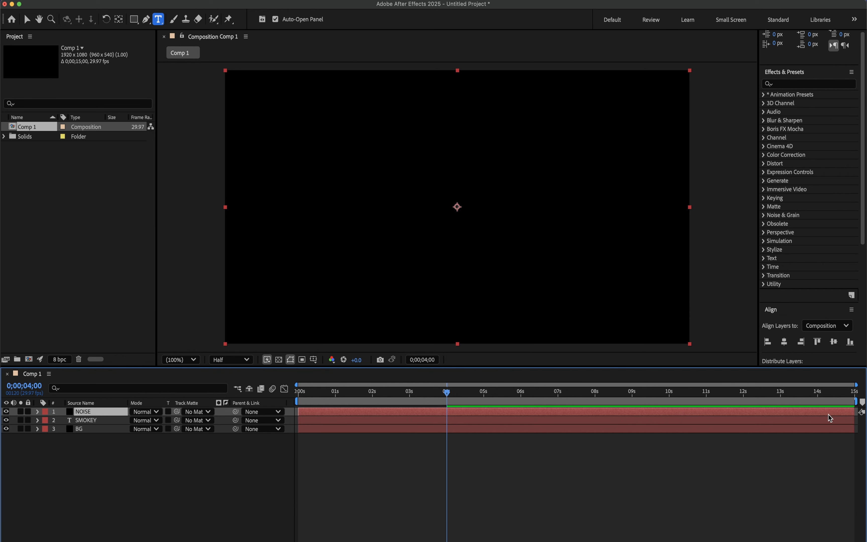
- Find the Fractal Noise effect and apply it to the NOISE layer
key("super+5")
type("frac")
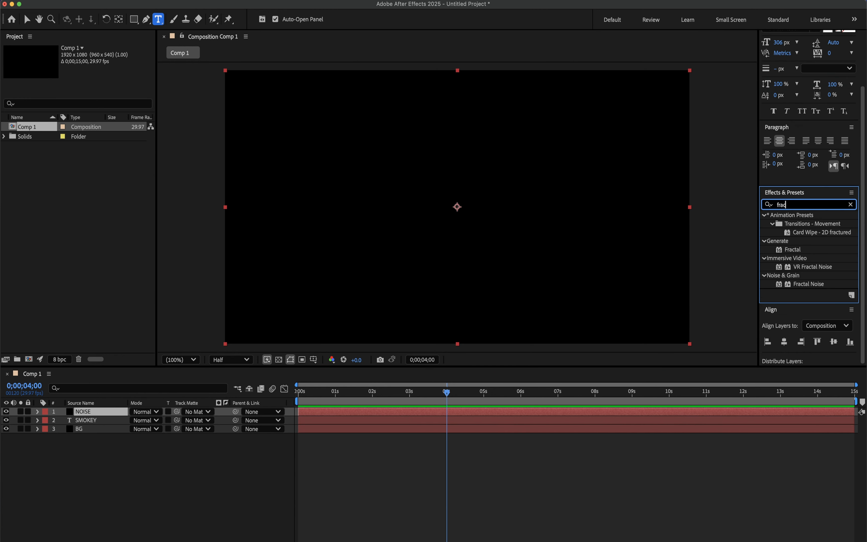
double_click(820, 283)
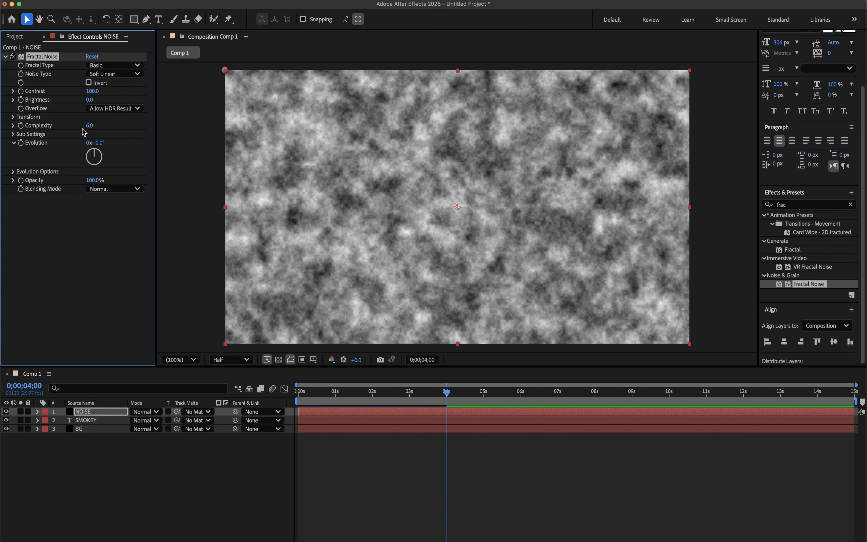
- Set the Fractal Noise fractal type to Swirly and its complexity to 3
left_click(110, 67)
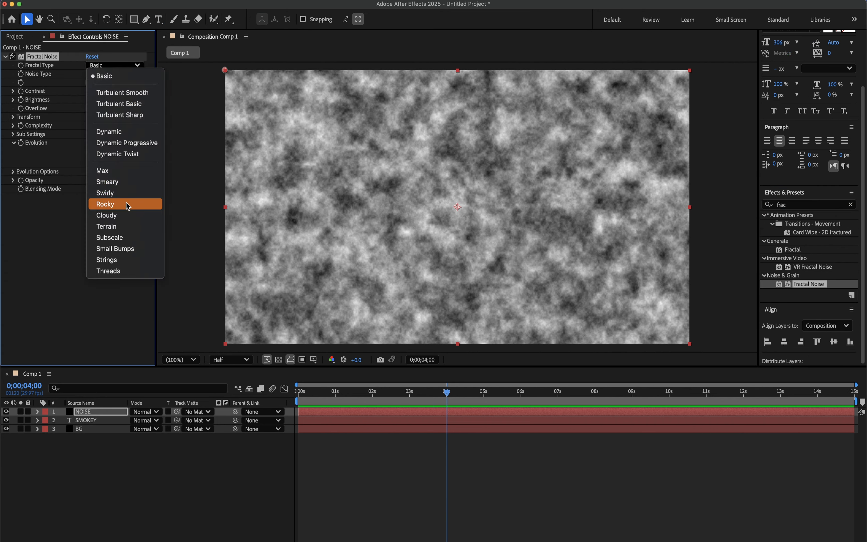
left_click(119, 192)
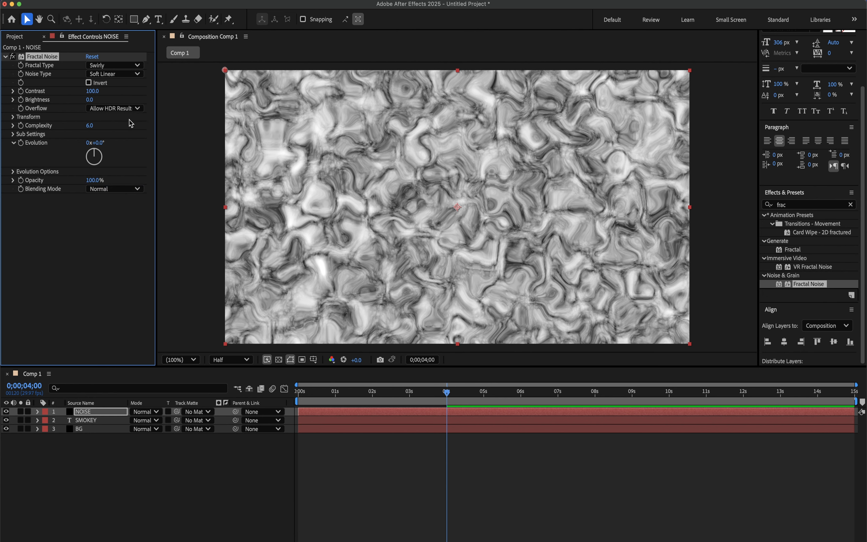
left_click(90, 126)
type("3")
key("Return")
- Increase the Fractal Noise transform scale to about 271.5
left_click(14, 117)
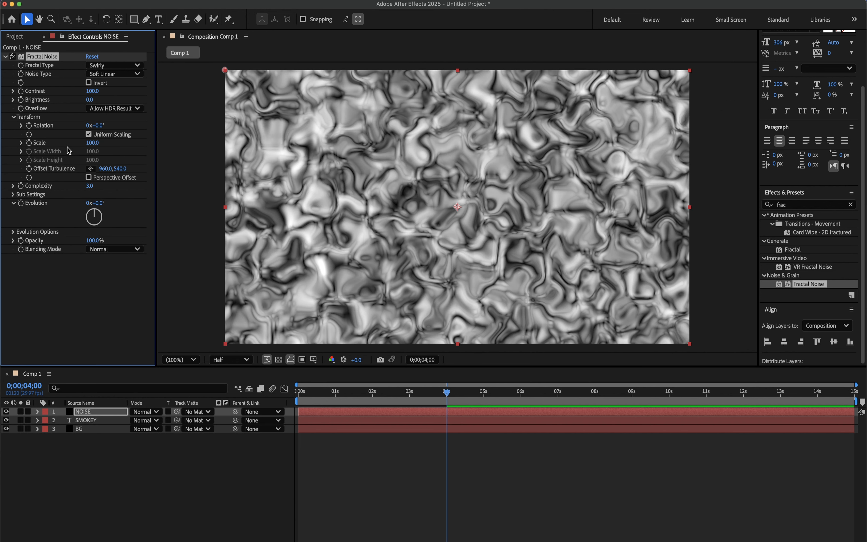
left_click(91, 143)
left_click(20, 143)
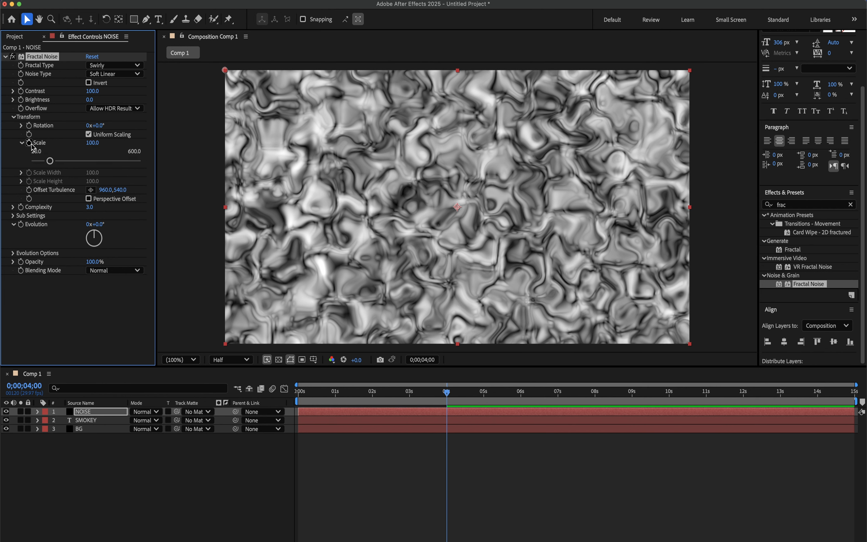
left_click_drag(53, 160, 79, 171)
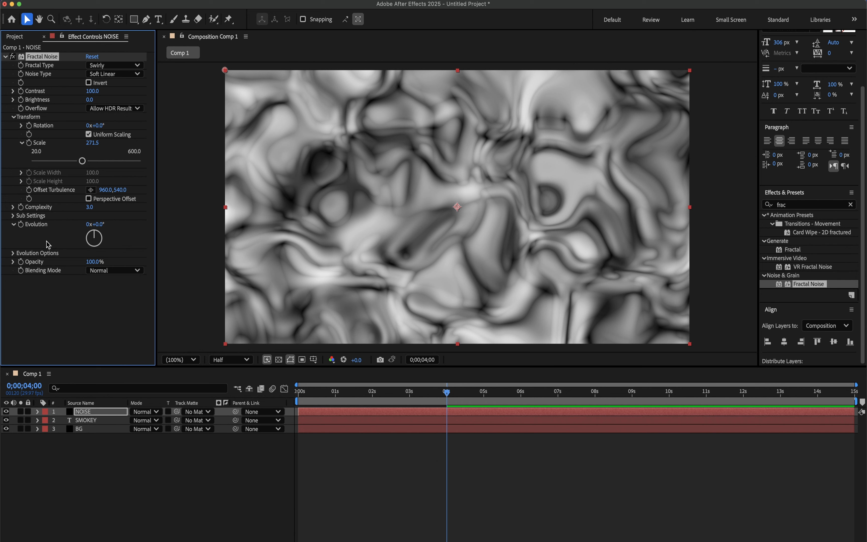
- Drive the Fractal Noise evolution with the expression time*35 and set the NOISE layer's blending mode to Overlay
left_click(22, 225, "alt")
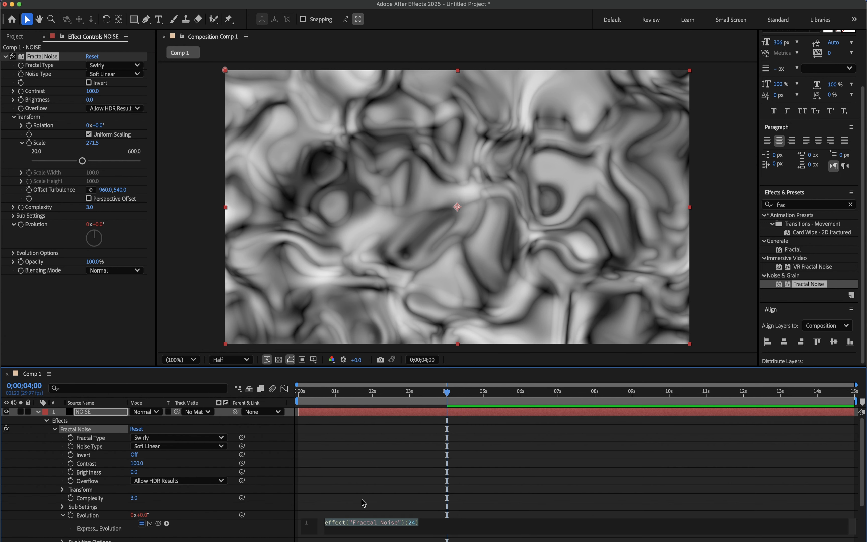
type("tim")
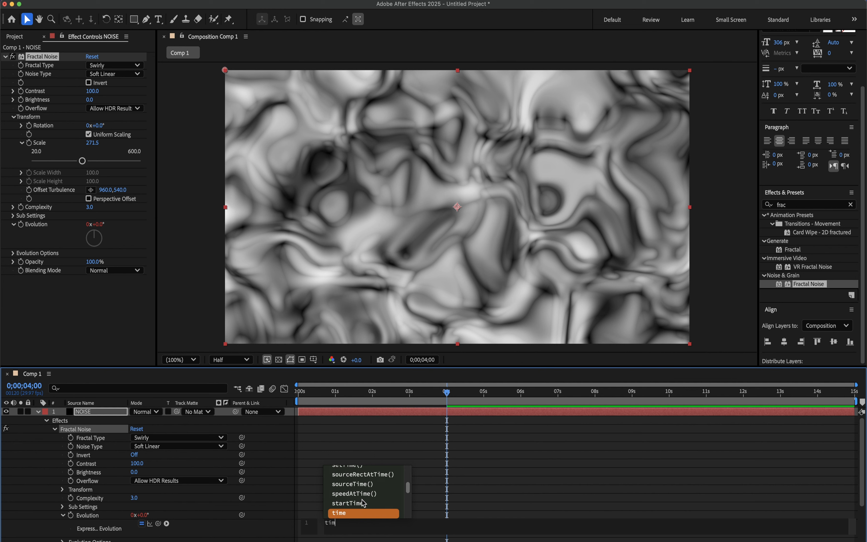
type("e*35")
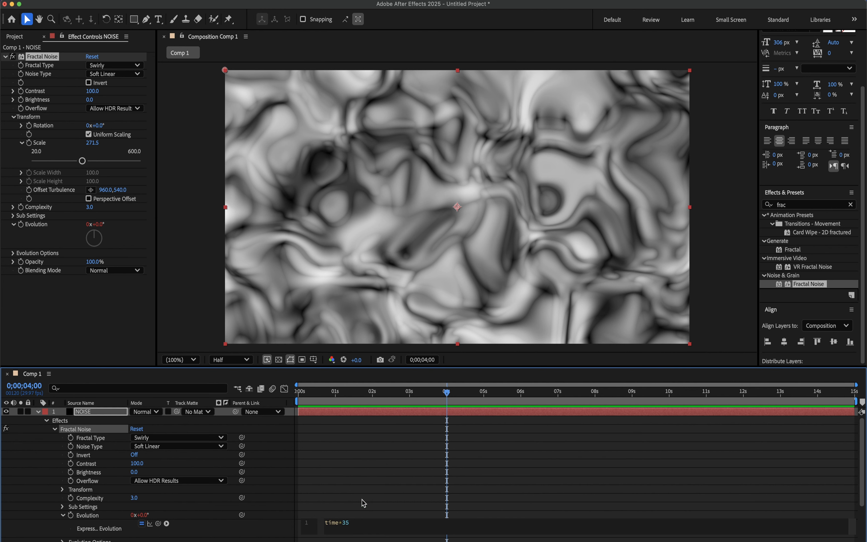
left_click(361, 499)
left_click(38, 412)
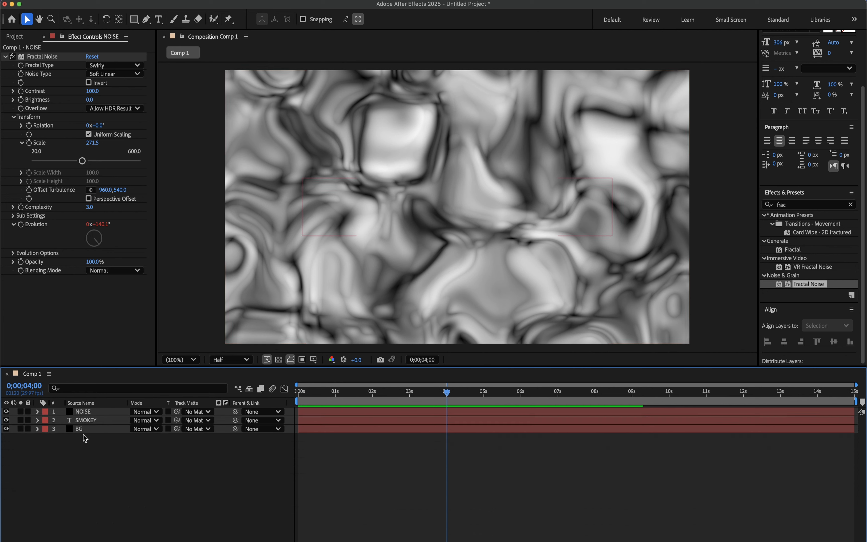
left_click(146, 412)
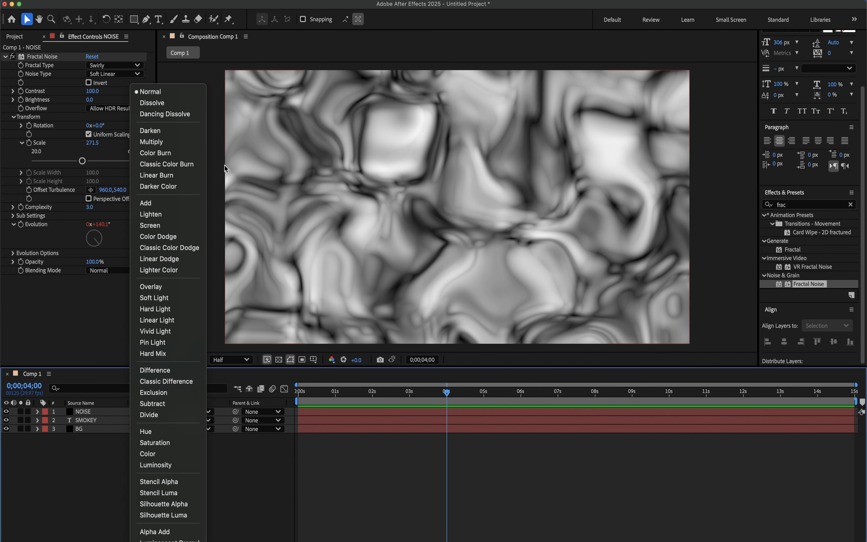
left_click(161, 289)
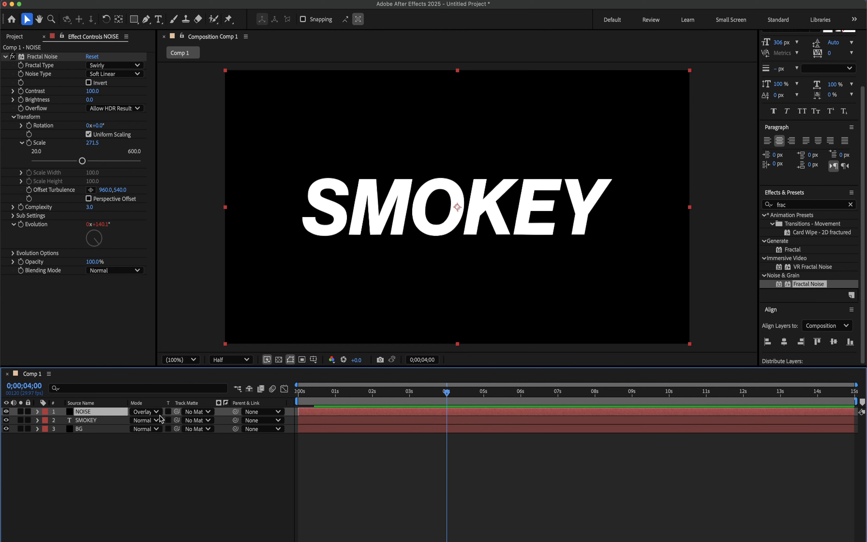
- Add an adjustment layer on top of the composition and apply Gaussian Blur to it
right_click(141, 478)
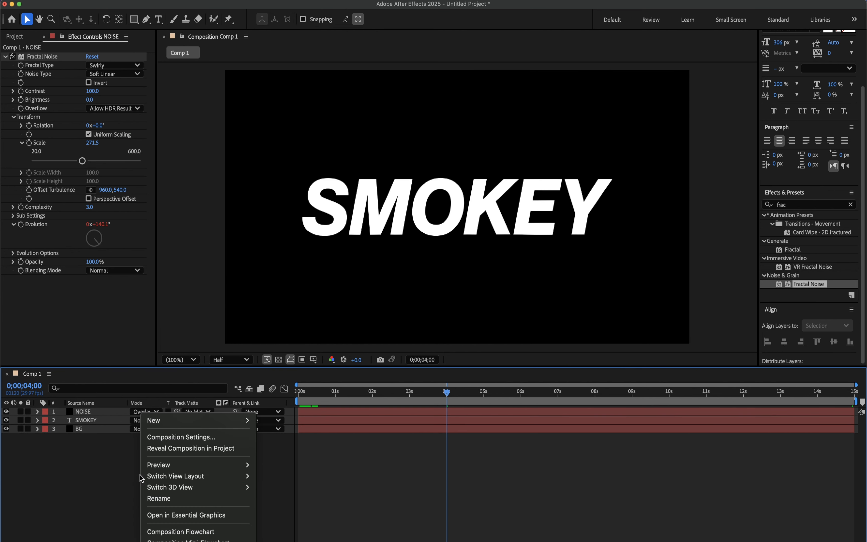
mouse_move(153, 420)
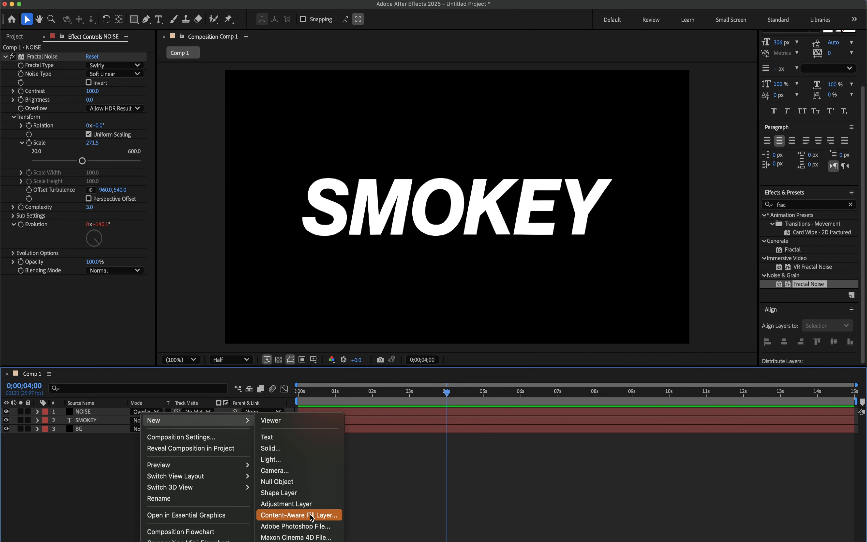
left_click(311, 504)
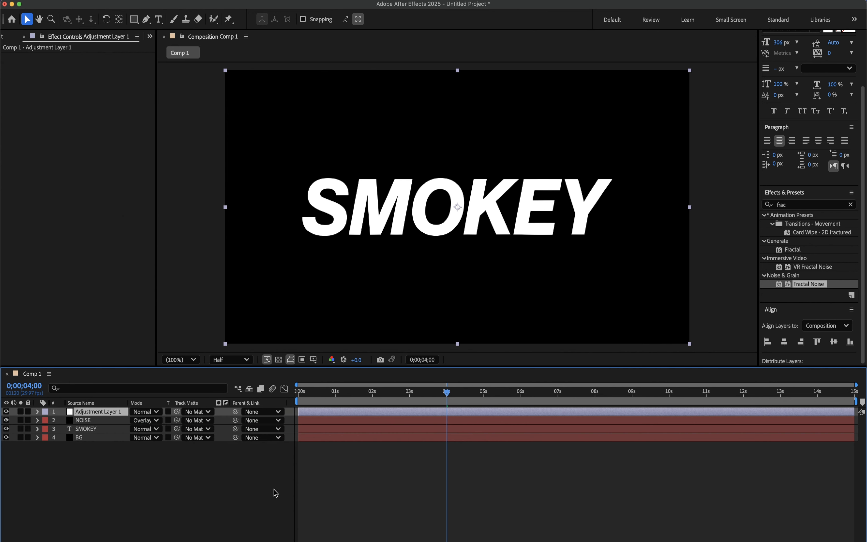
left_click(851, 205)
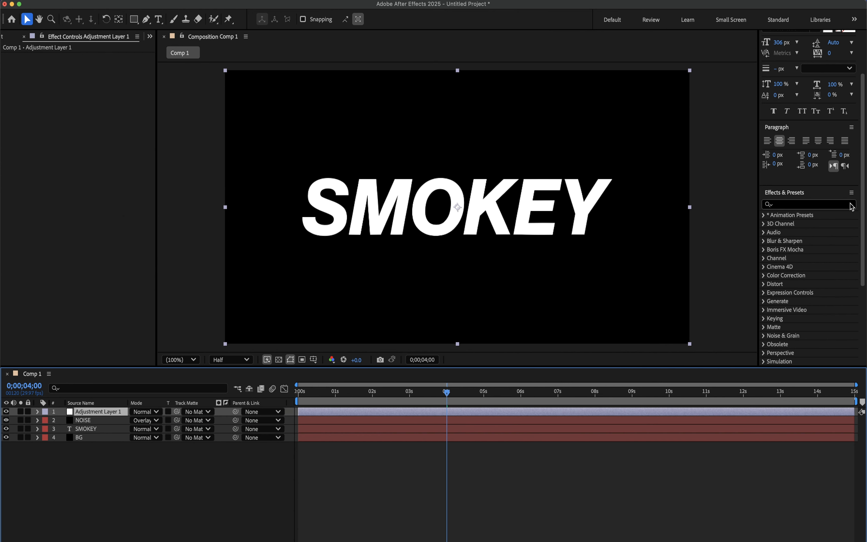
type("gaus")
double_click(810, 287)
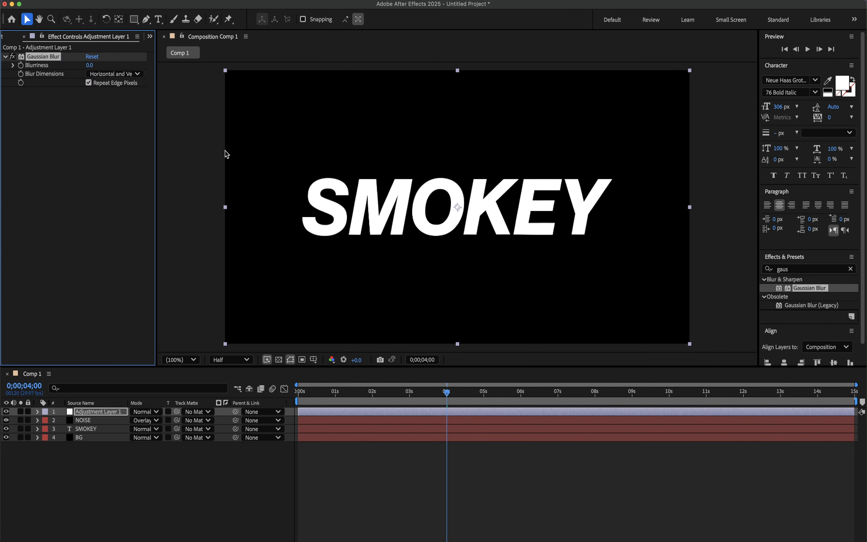
- Keyframe the Gaussian Blur's blurriness from 40 at 0 seconds to 0 at 4 seconds
left_click_drag(332, 394, 306, 395)
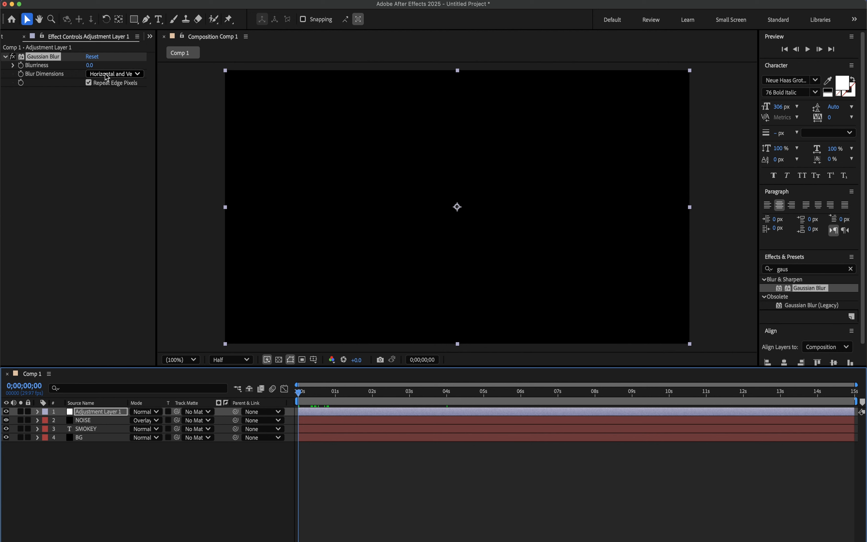
left_click_drag(89, 65, 89, 65)
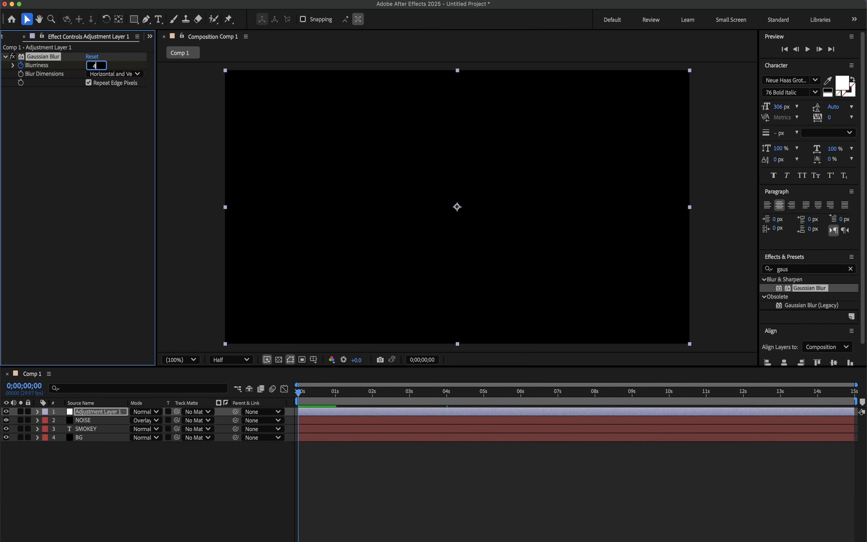
type("40")
left_click(447, 392)
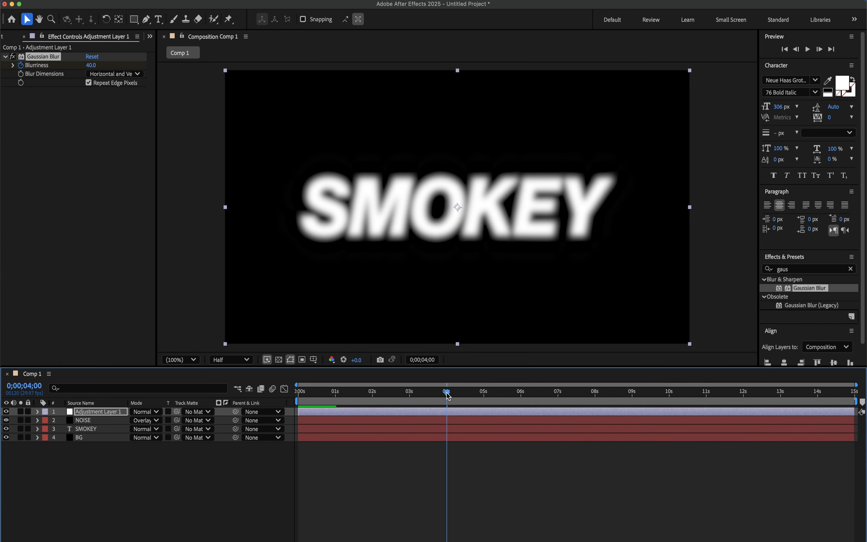
left_click(90, 66)
type("0")
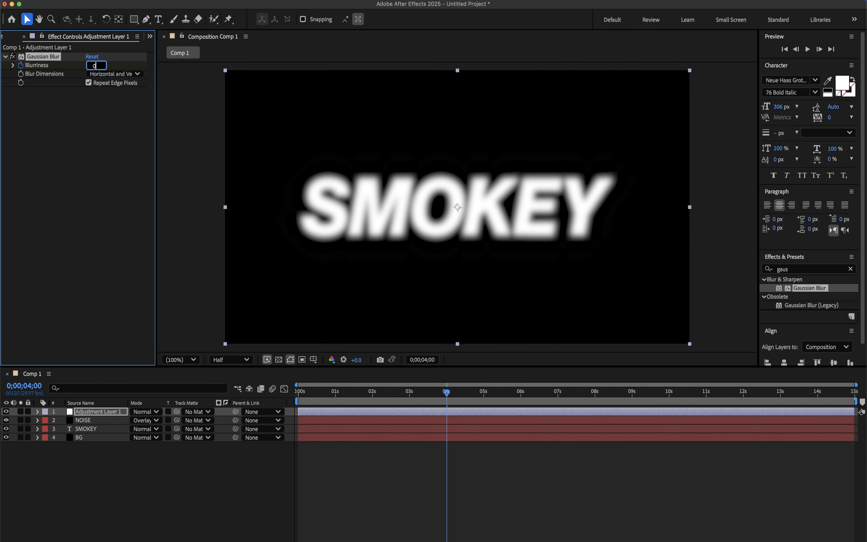
key("Return")
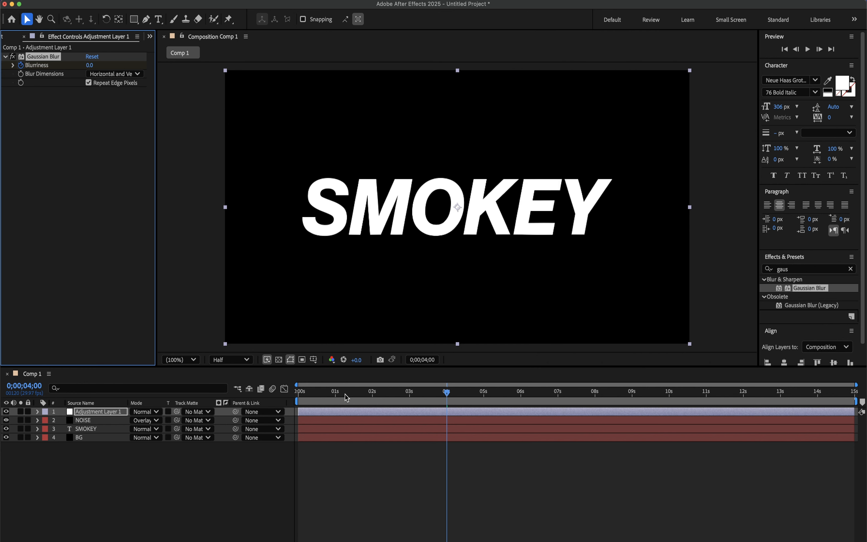
- Preview the blur animation from the start of the composition
key("Home")
key("space")
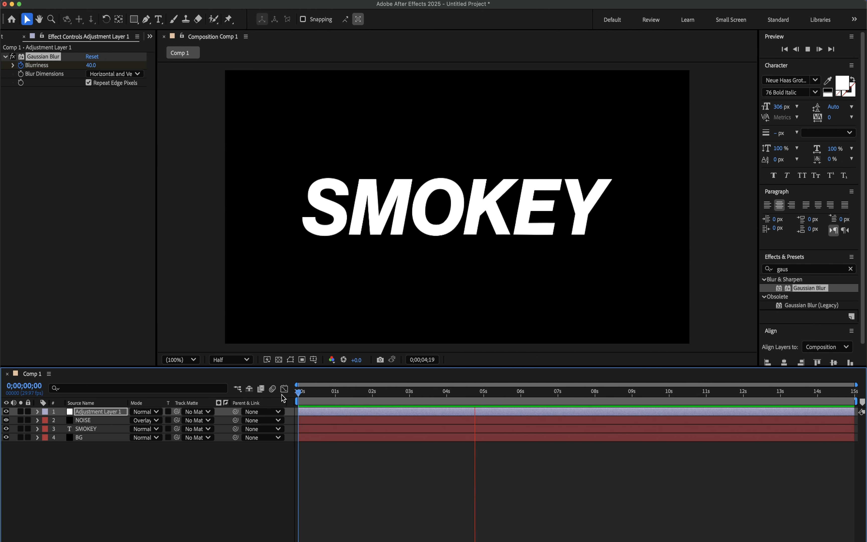
key("space")
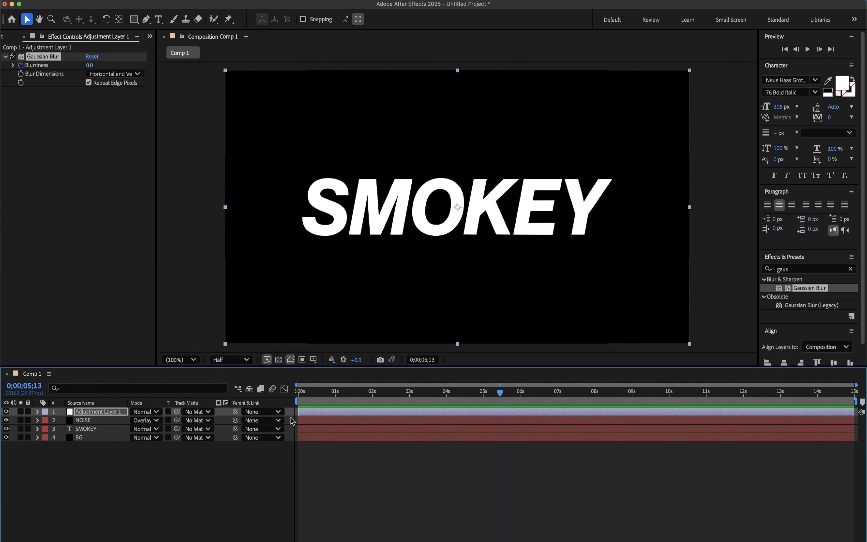
- Set the blurred adjustment layer's blending mode to Lighten
left_click(156, 414)
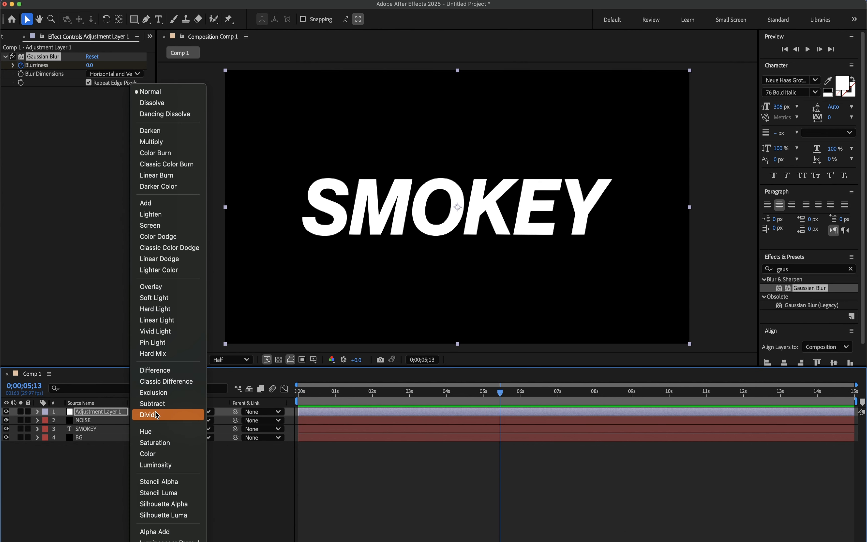
left_click(166, 213)
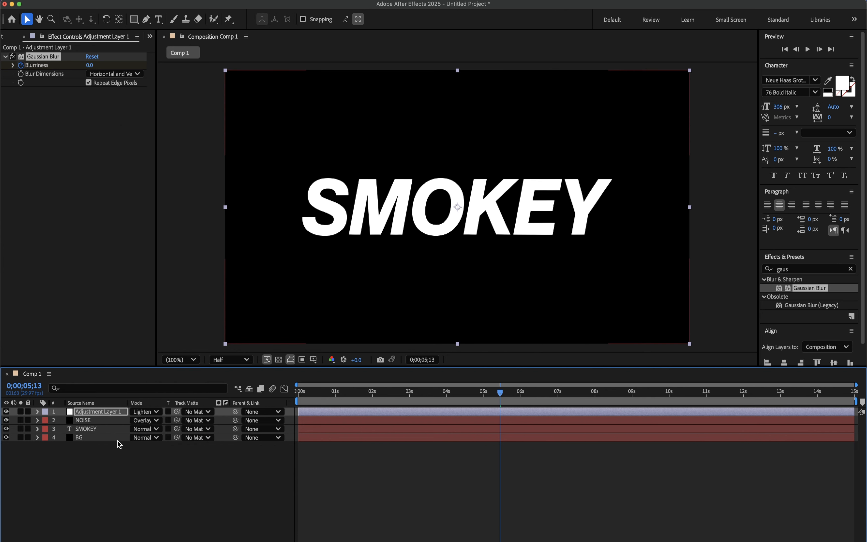
left_click(91, 464)
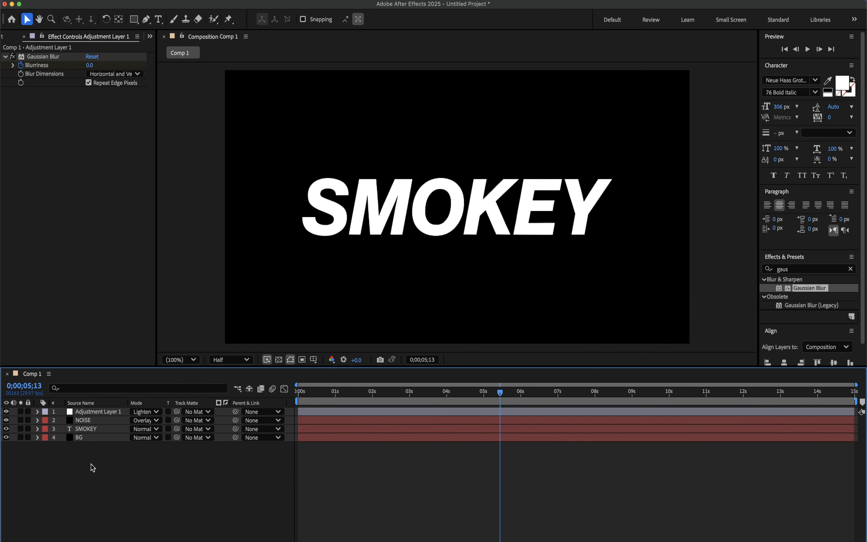
- Add a second adjustment layer on top and rename it COLORAMA
right_click(102, 480)
mouse_move(190, 421)
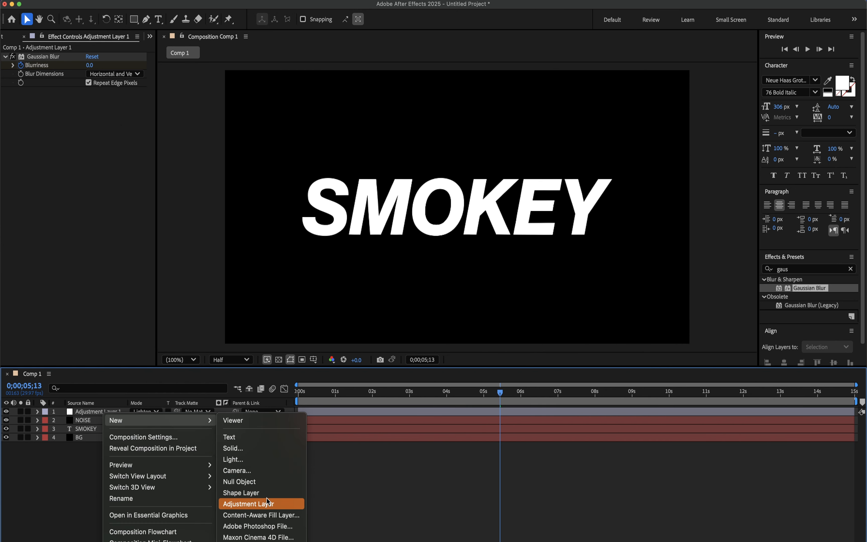
left_click(265, 505)
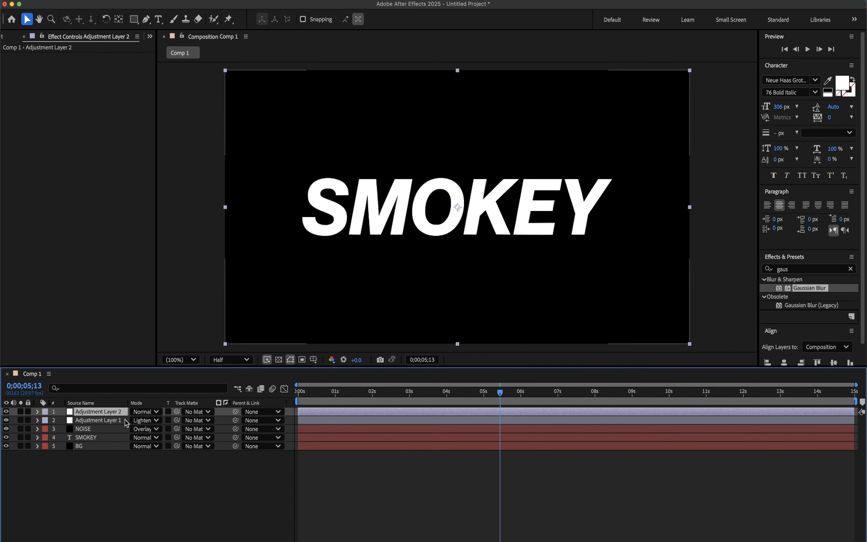
right_click(102, 411)
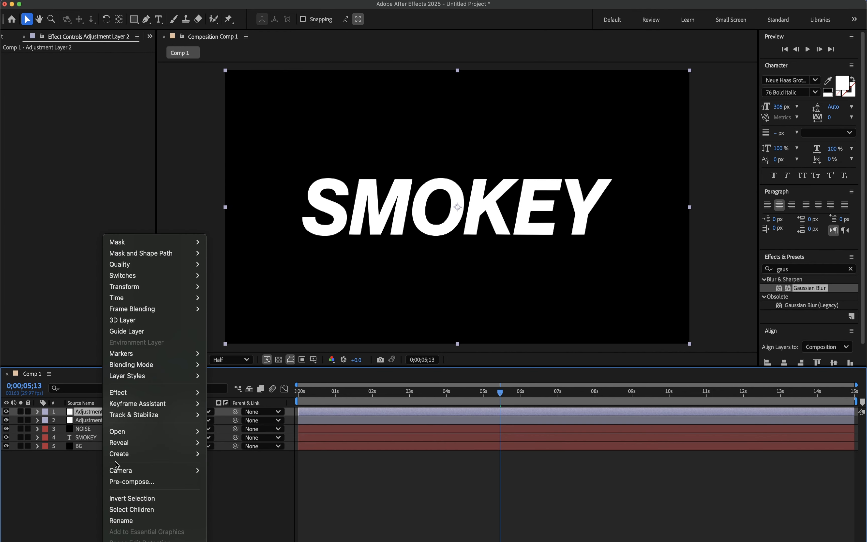
left_click(127, 522)
type("COLORAMA")
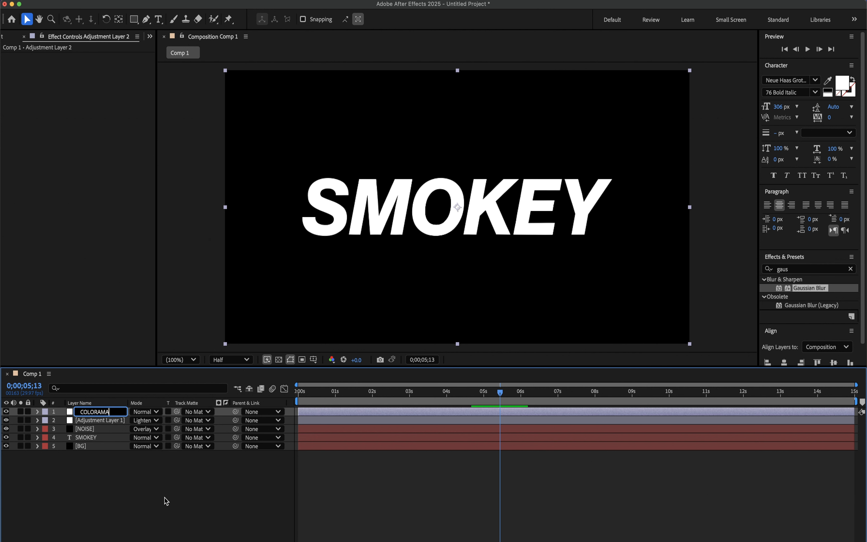
- Finish naming the top adjustment layer COLORAMA and apply the Colorama effect to it
key("Return")
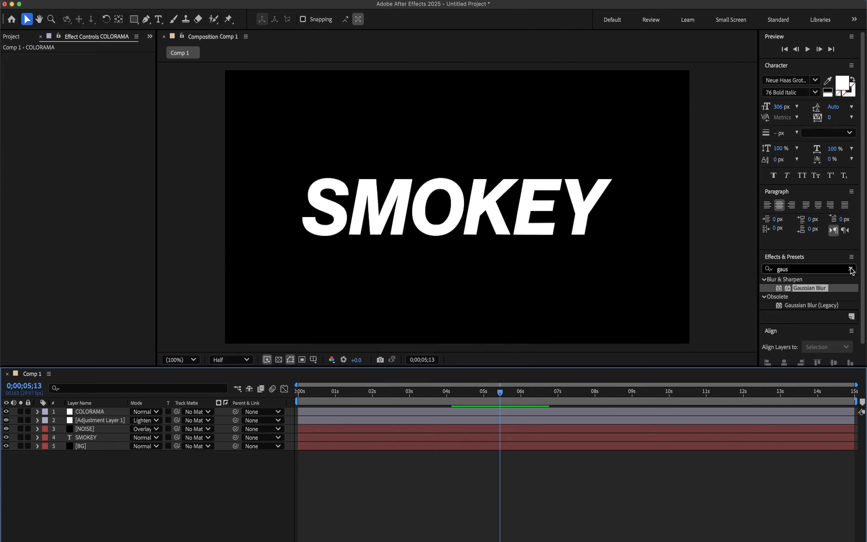
left_click(850, 269)
left_click(840, 271)
type("c")
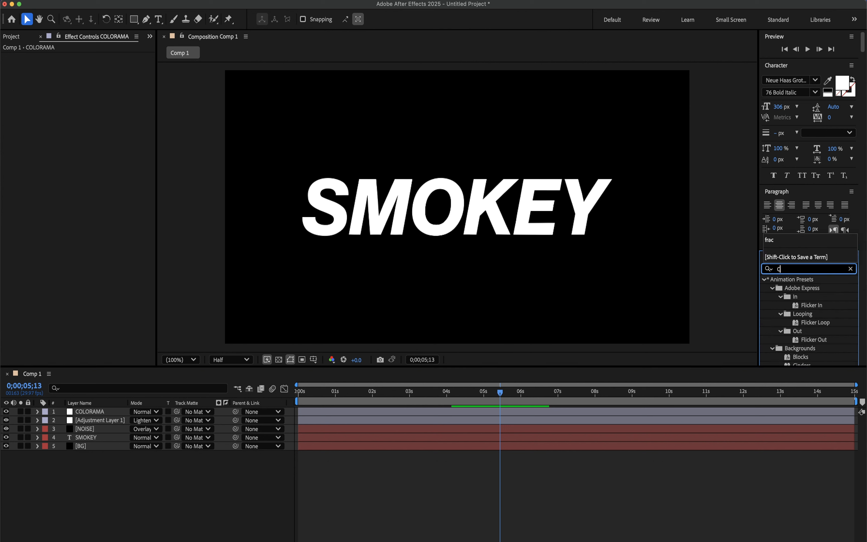
type("olor")
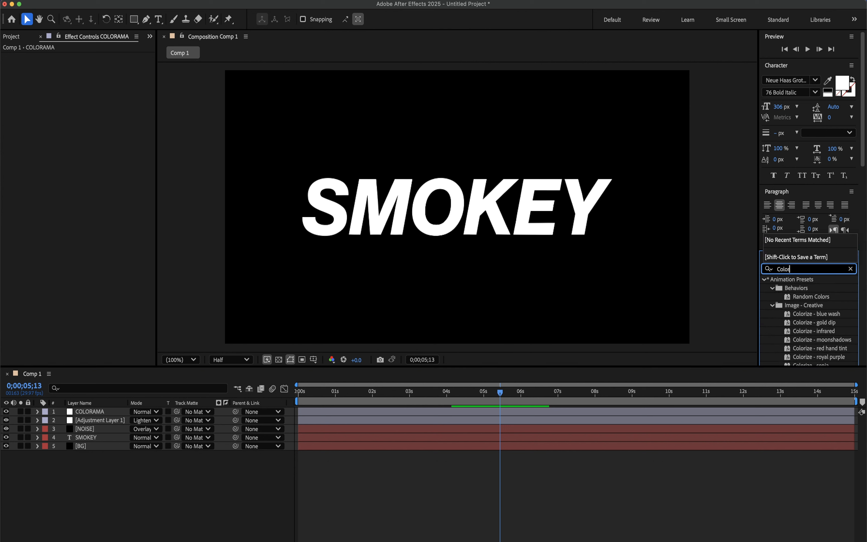
type("a")
left_click_drag(795, 288, 89, 411)
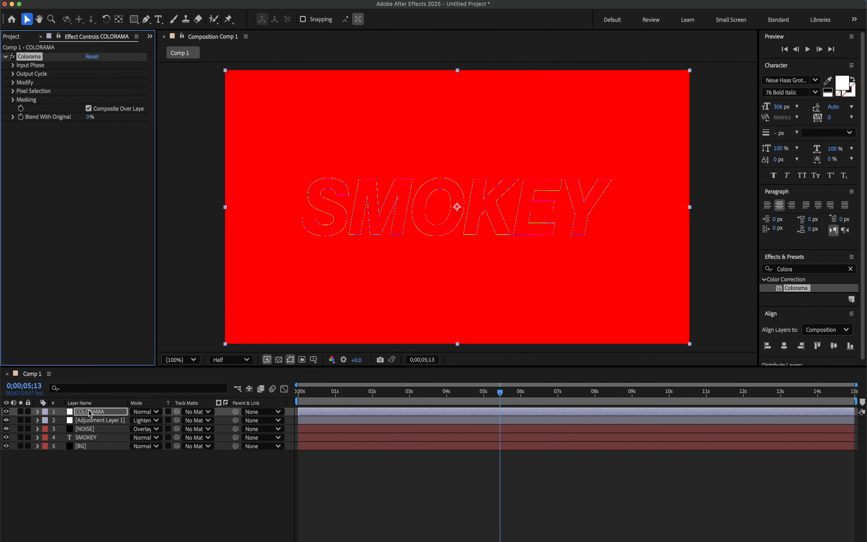
- At 0;00;03;16, set the red starting color of Colorama's Output Cycle to 000000
left_click(446, 392)
left_click(430, 395)
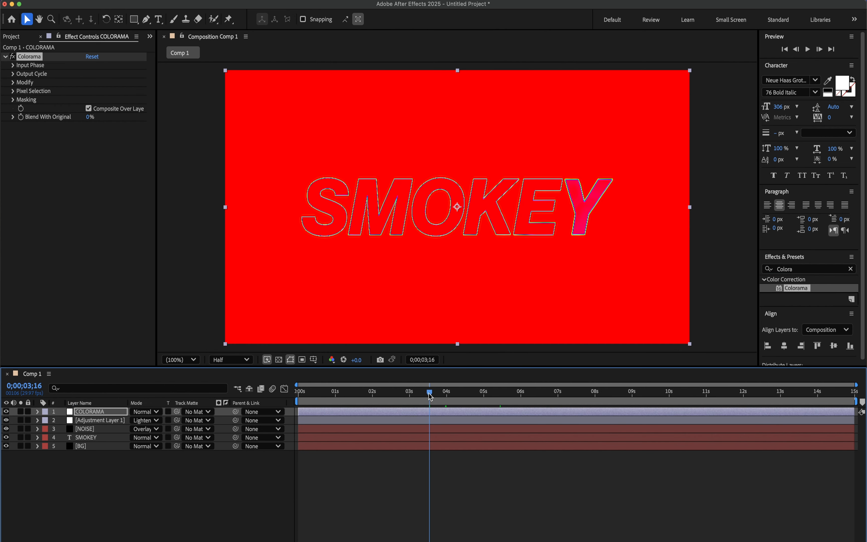
left_click(13, 74)
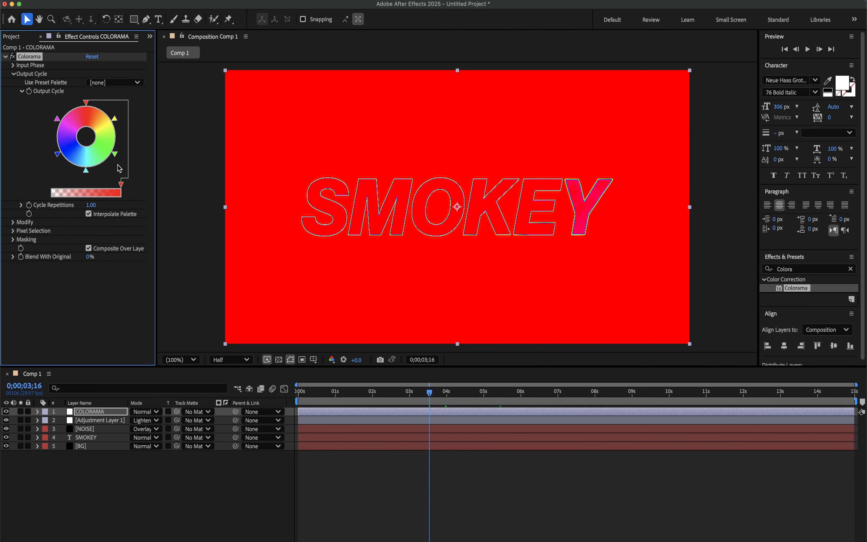
double_click(86, 104)
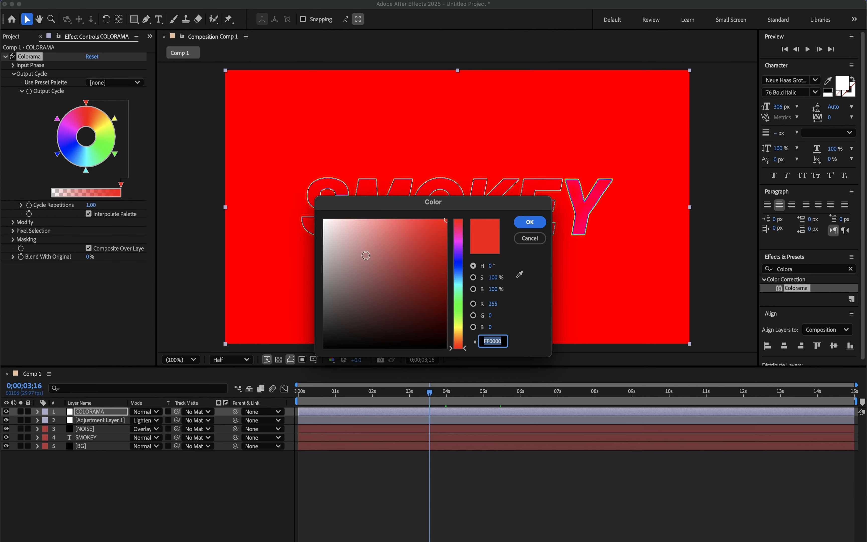
type("000000")
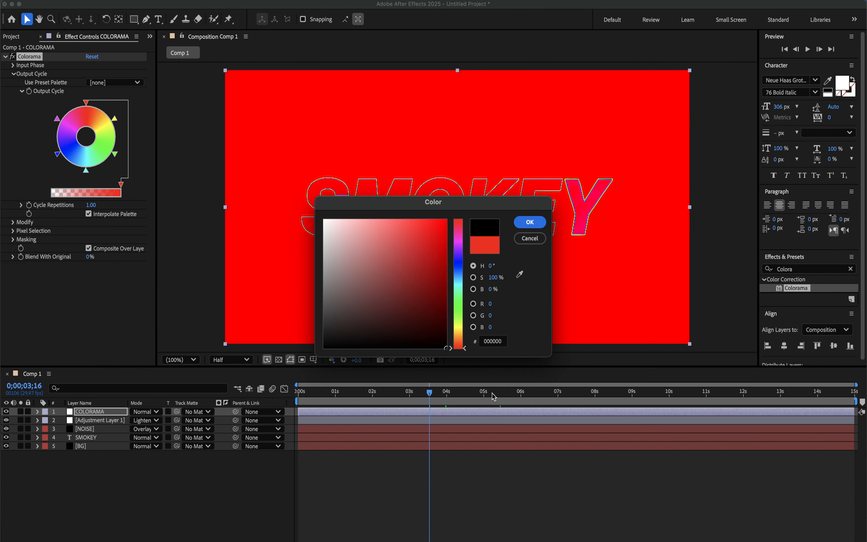
left_click(529, 222)
- Change the green color in Colorama's Output Cycle to near-white and move it to the end of the cycle
double_click(116, 155)
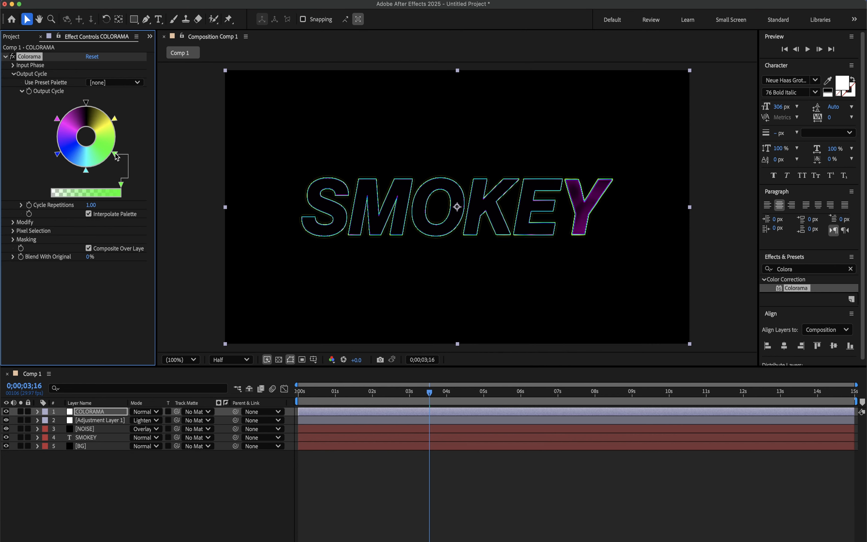
left_click_drag(337, 241, 319, 234)
left_click(529, 222)
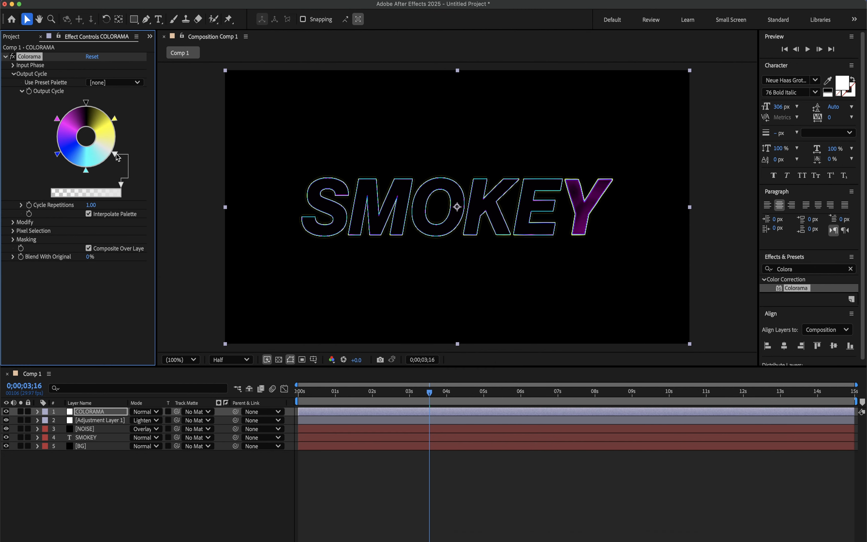
left_click_drag(118, 157, 85, 116)
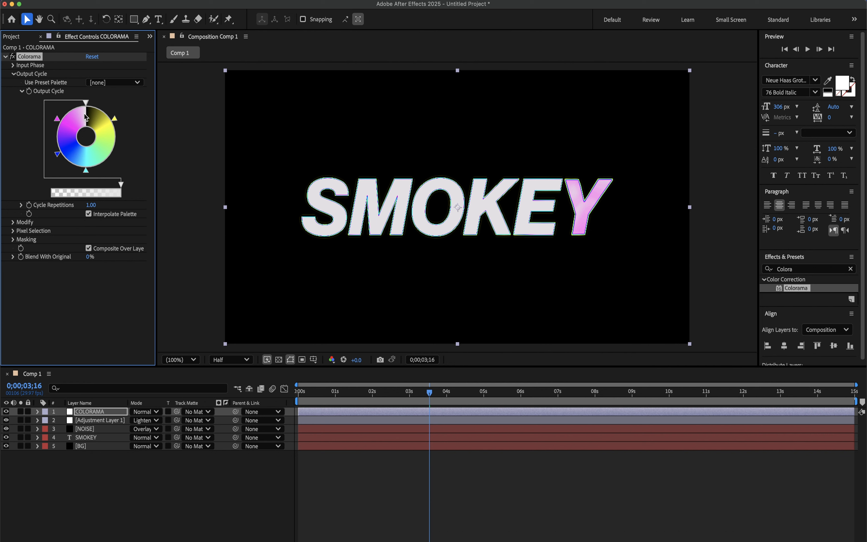
- Remove the blue color from the Output Cycle and rearrange the remaining ones so magenta follows black and yellow precedes white
left_click(58, 155)
left_click_drag(57, 155, 39, 162)
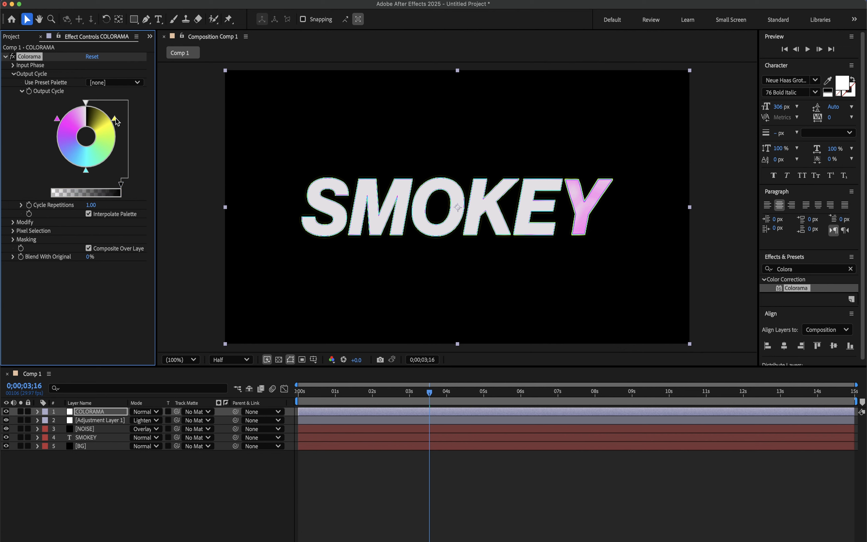
mouse_move(116, 122)
left_mouse_down()
mouse_move(63, 116)
mouse_move(61, 134)
mouse_move(102, 161)
mouse_move(110, 135)
left_mouse_up()
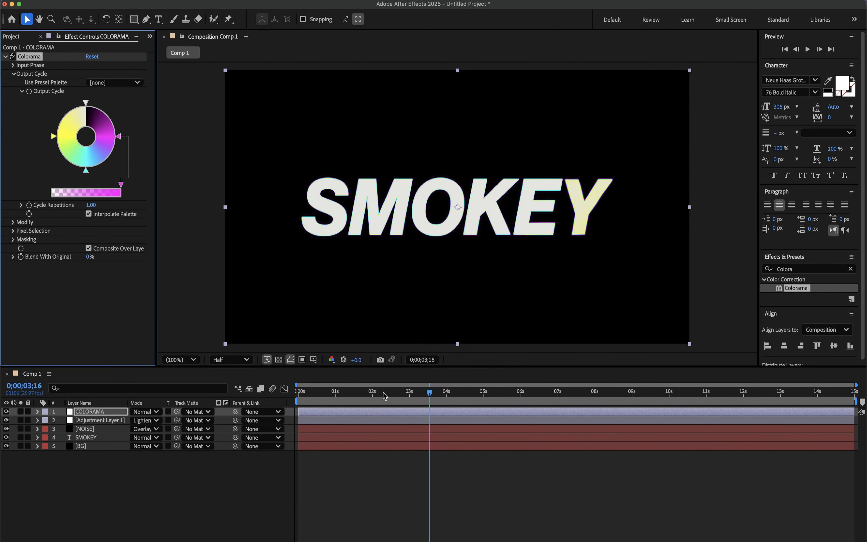
- Preview the recolored text animation from the start of the composition
left_click_drag(374, 391, 253, 394)
key("space")
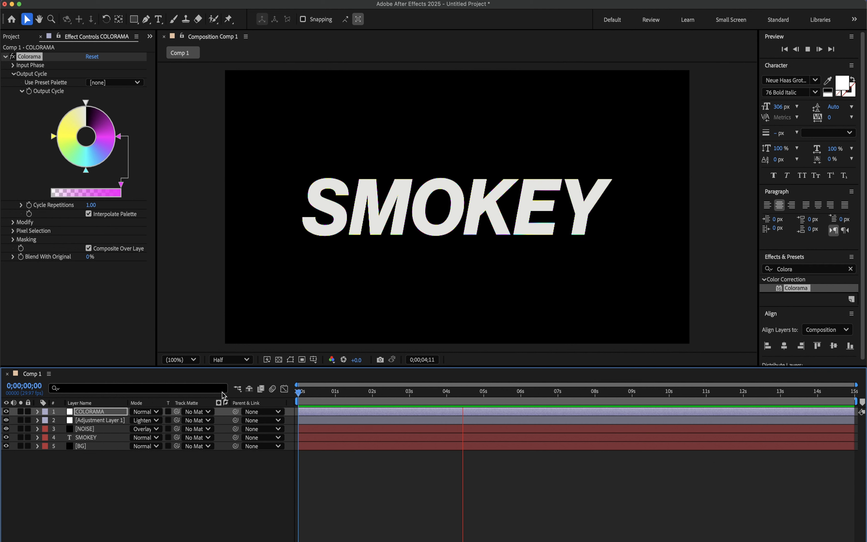
key("space")
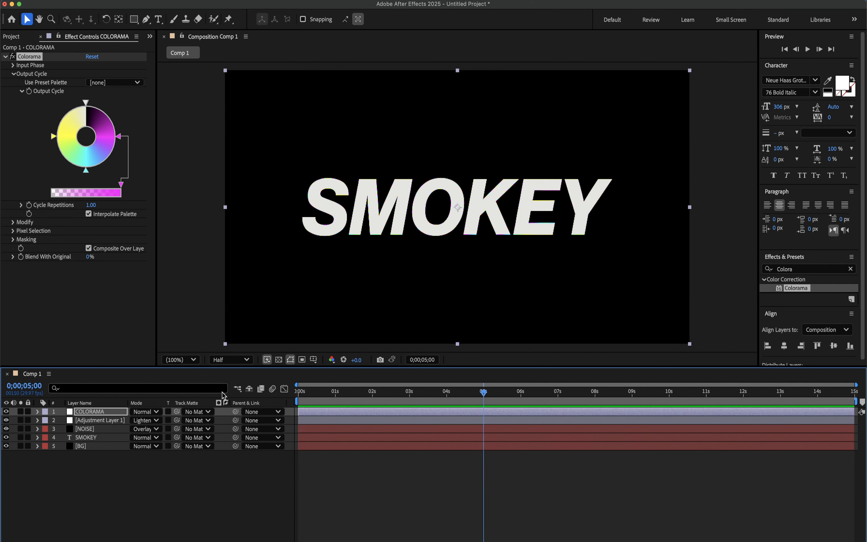
- Apply the Add Grain effect to the COLORAMA layer and set its viewing mode to Final Output
left_click(851, 268)
left_click(798, 269)
type("add")
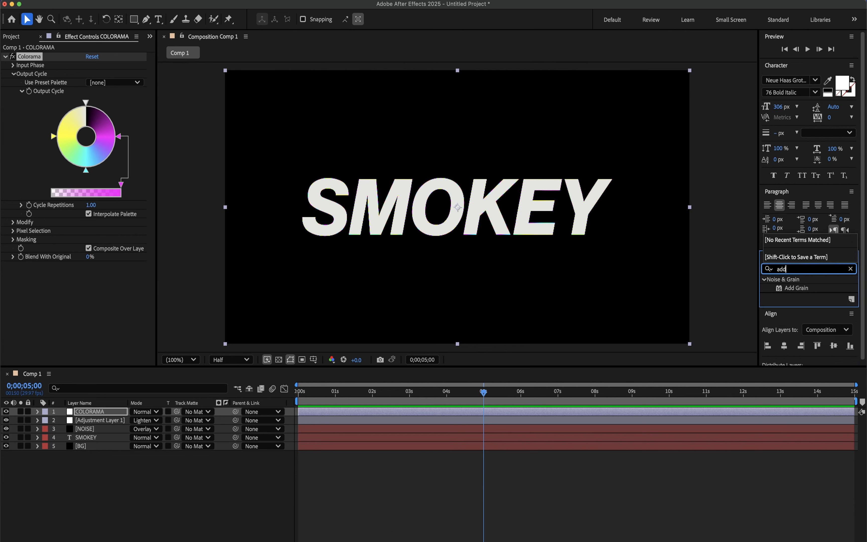
left_click_drag(794, 291, 106, 417)
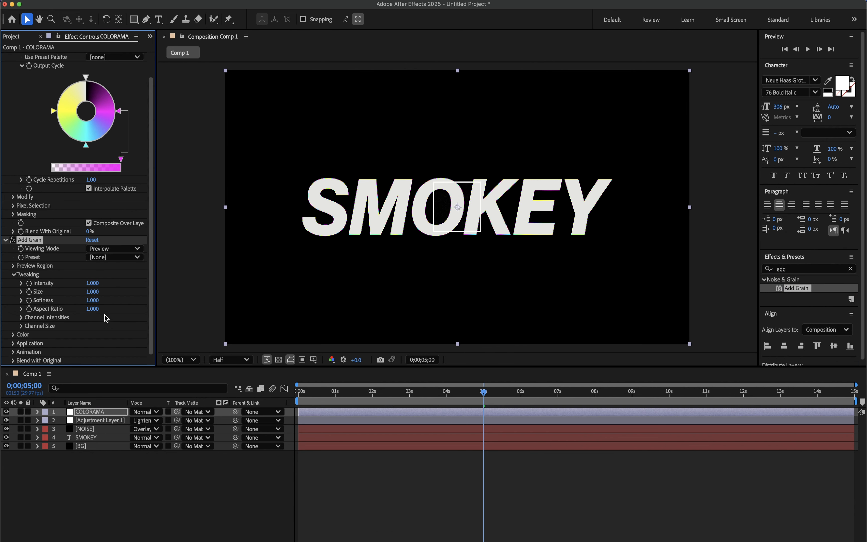
left_click(104, 248)
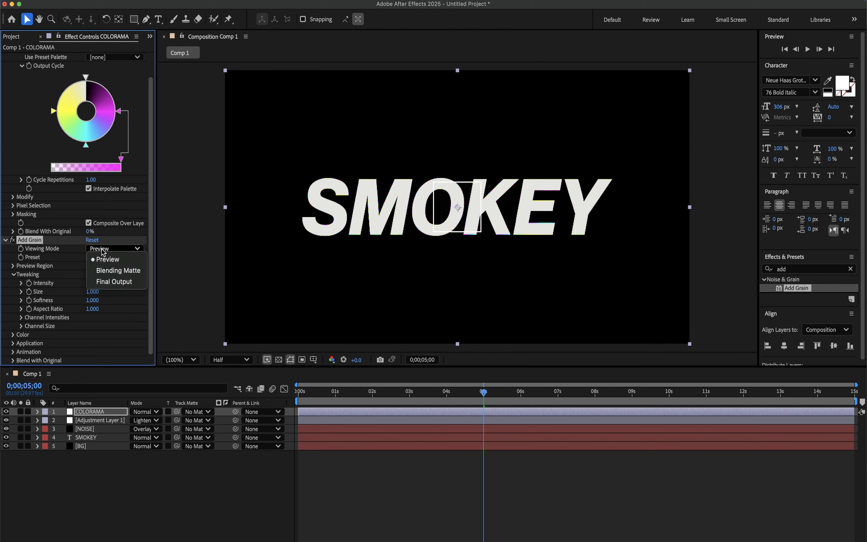
left_click(129, 287)
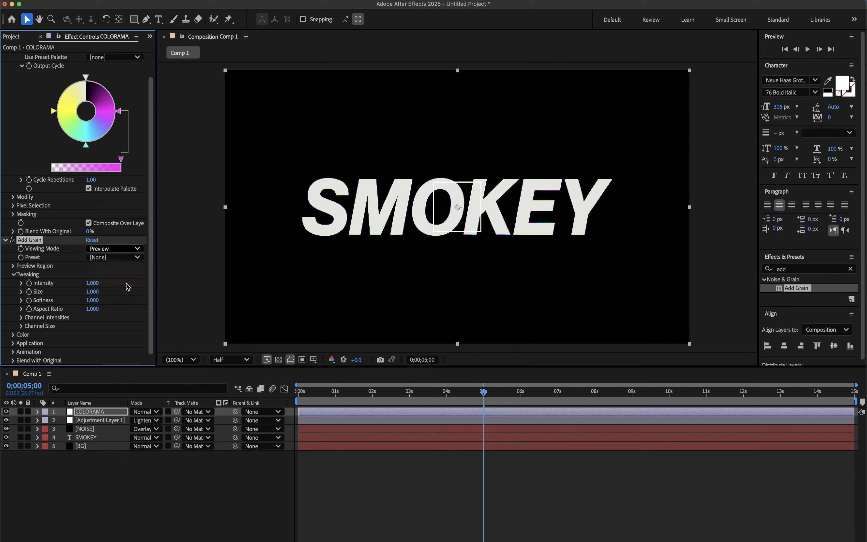
- Set Add Grain to the Kodak Expression 500T preset with intensity 1.2, size 0.7 and softness 0.6
left_click(123, 258)
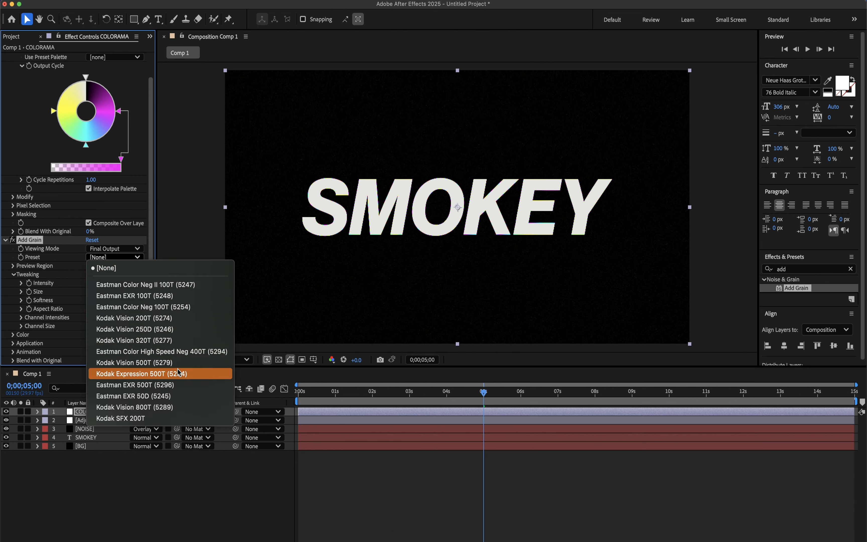
left_click(191, 374)
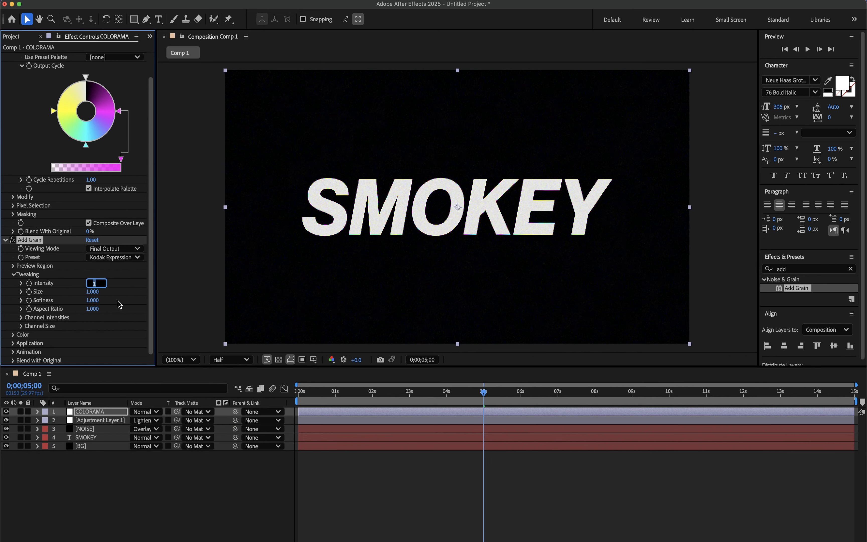
type("1")
key("Tab")
key("Tab")
- Deselect the layer and preview the grainy text animation from the start of the composition
left_click(341, 493)
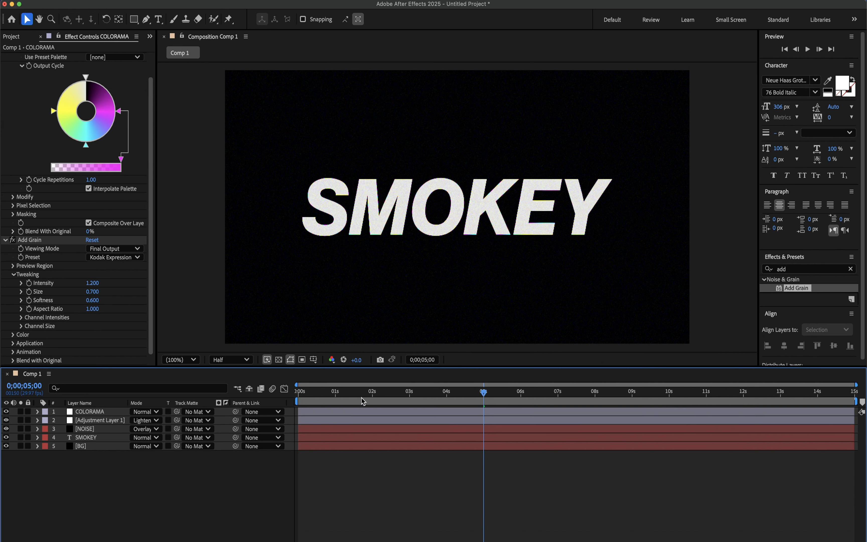
key("space")
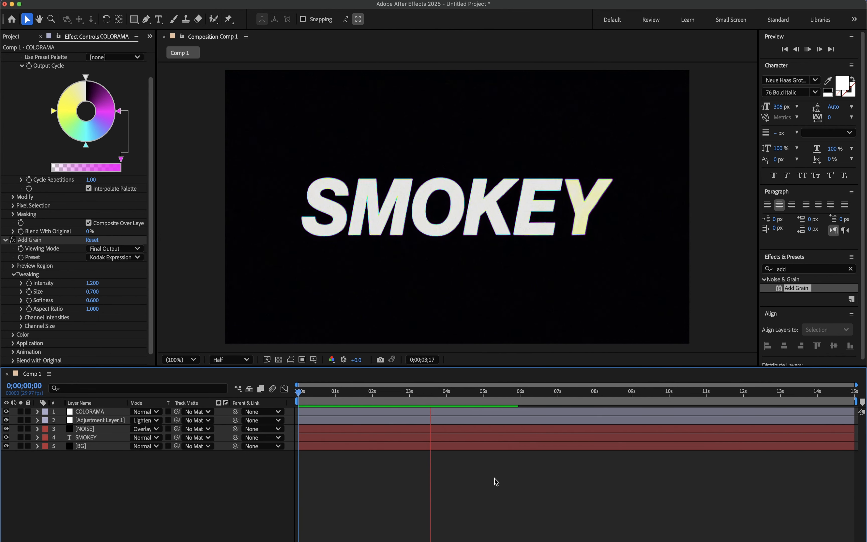
key("space")
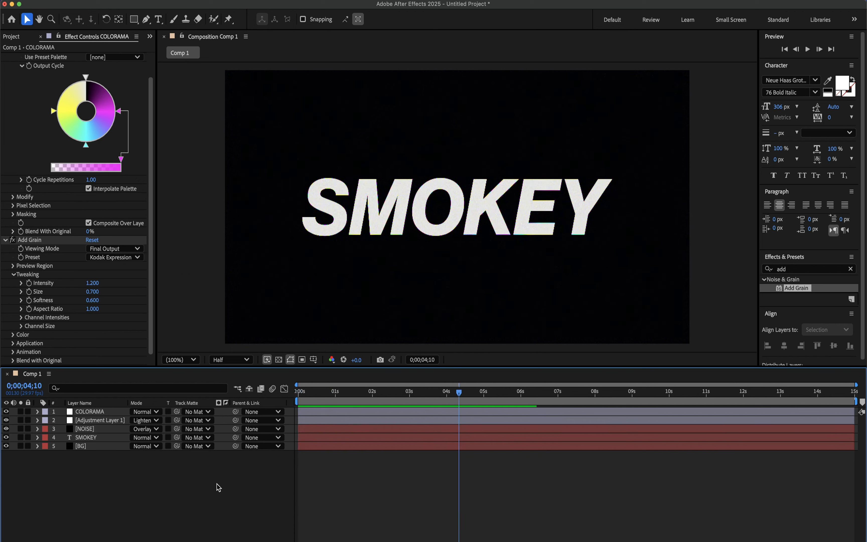
- Apply the Liquify effect to the SMOKEY text layer
left_click(95, 437)
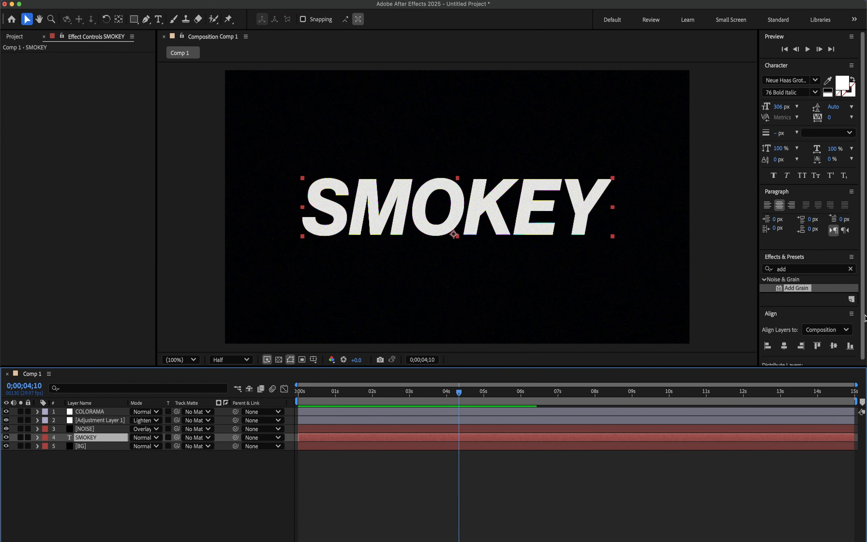
left_click(850, 268)
left_click(819, 271)
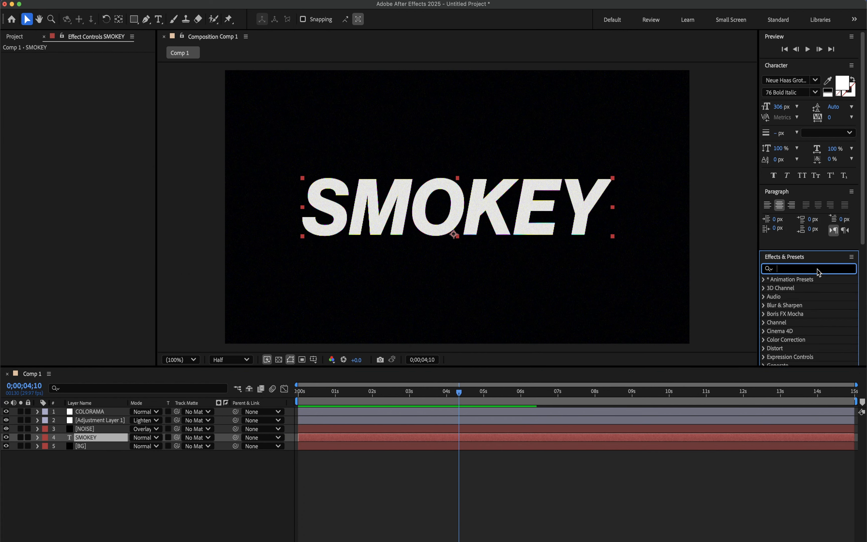
type("liq")
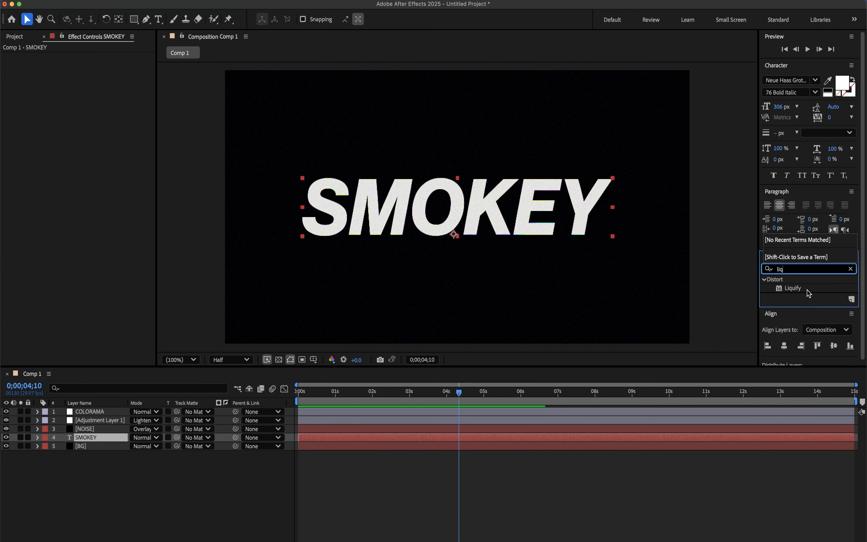
double_click(804, 288)
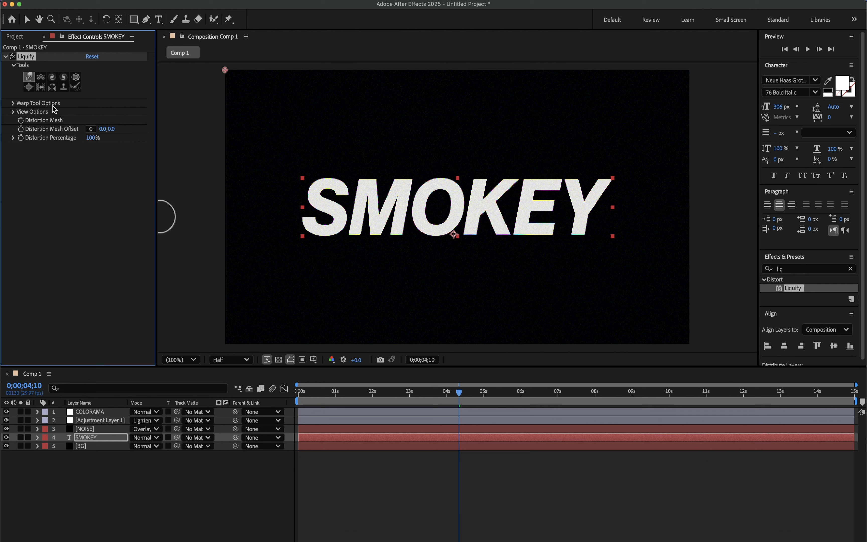
- Choose Liquify's Twirl tool with a brush size of 554 and keyframe the undistorted Distortion Mesh at 0;00;04;01
left_click(53, 78)
left_click(446, 394)
left_click(13, 102)
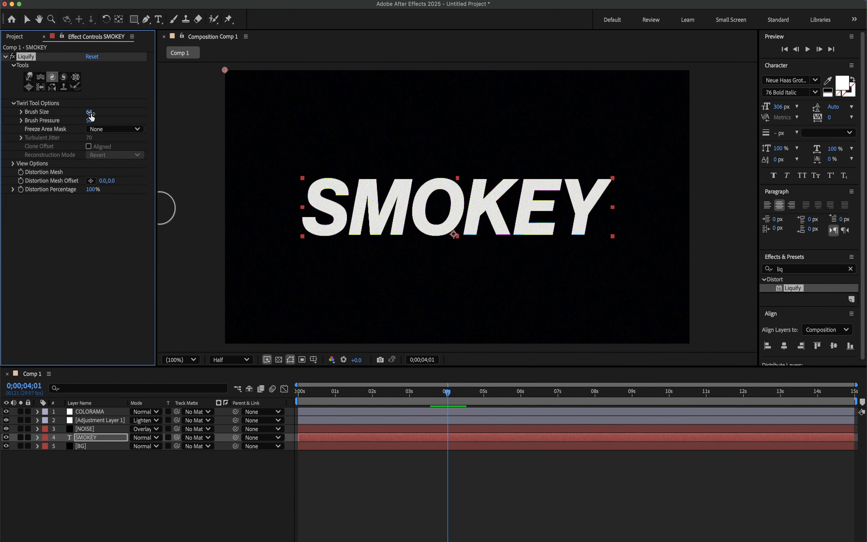
left_click_drag(90, 112, 142, 122)
left_click_drag(90, 112, 220, 143)
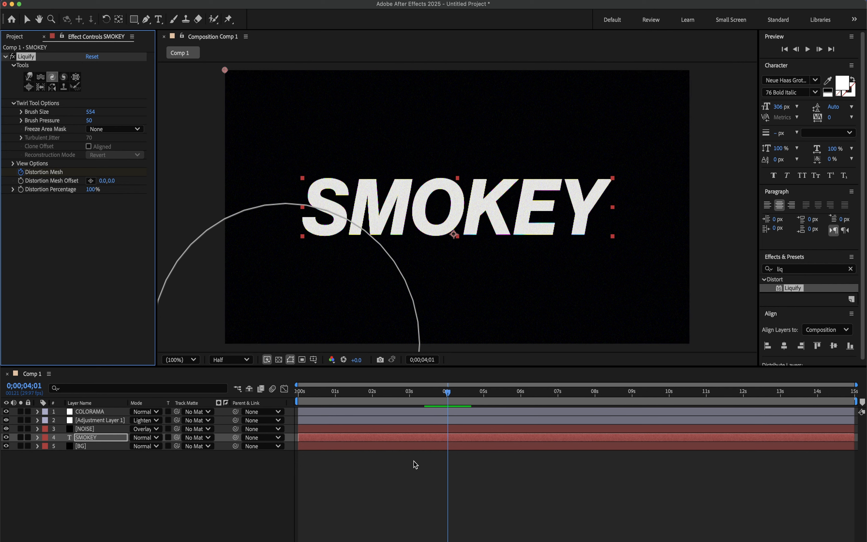
- Twirl the middle of the SMOKEY text at 0;00;03;19 and move that Distortion Mesh keyframe to 1 second
key("u")
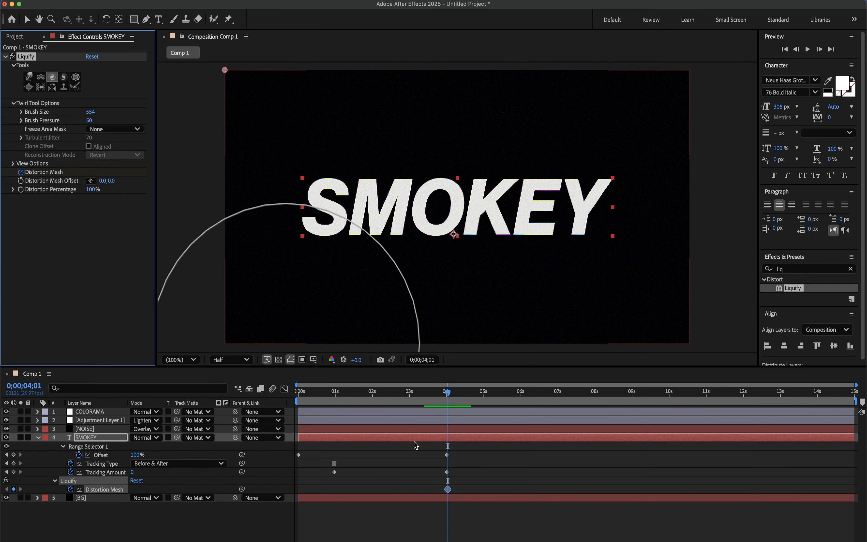
left_click(433, 394)
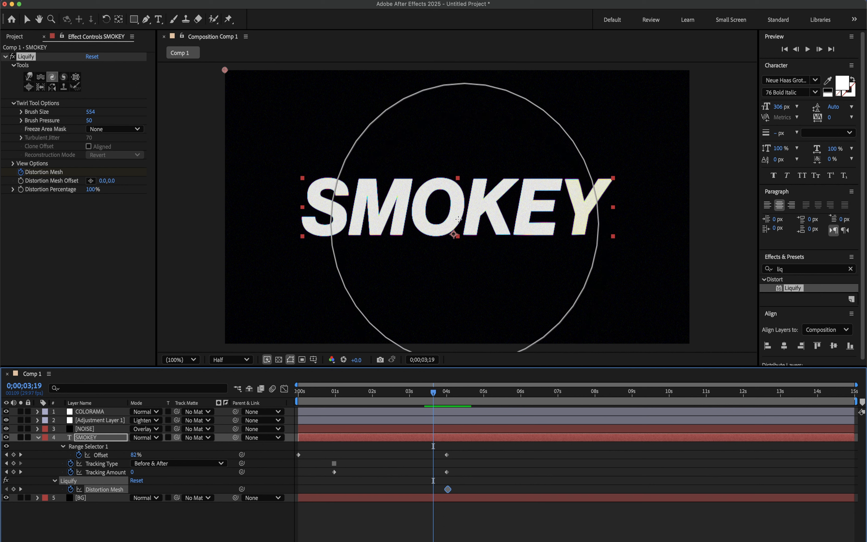
left_click_drag(446, 203, 474, 216)
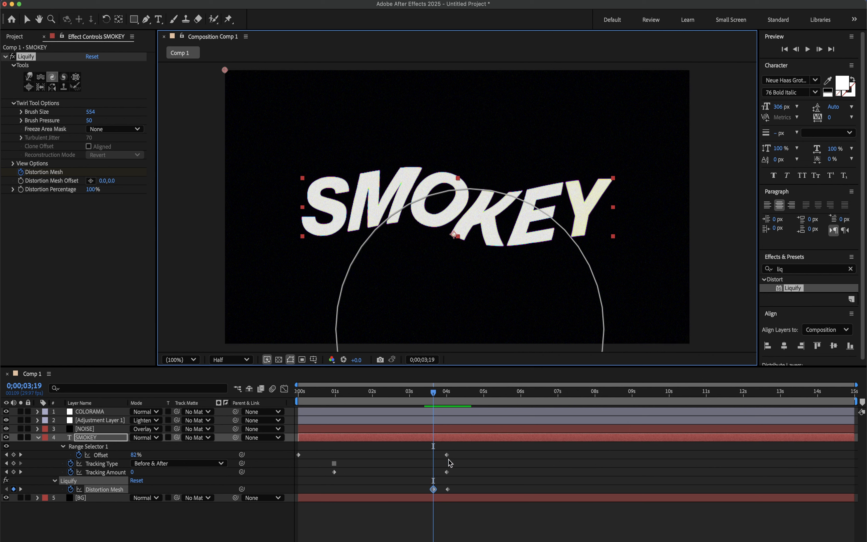
left_click_drag(433, 489, 334, 489)
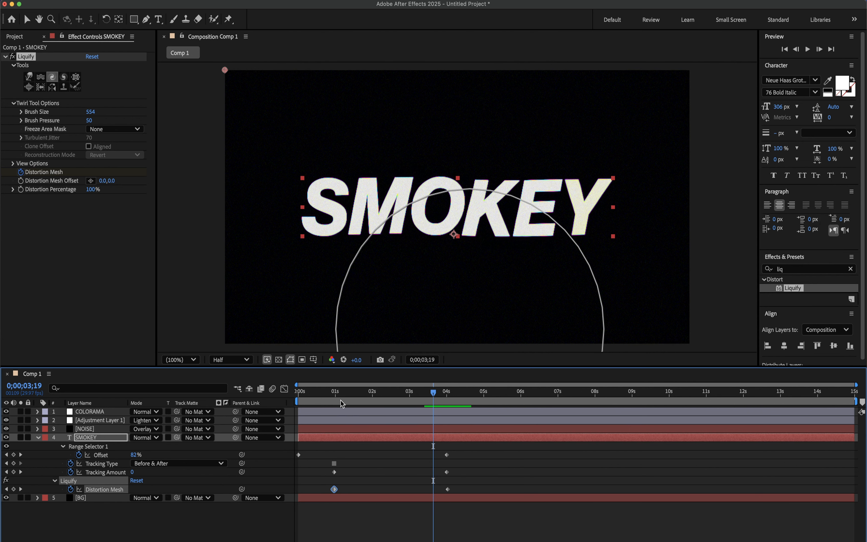
- Preview the twirling text animation from the start of the composition
left_click_drag(336, 397, 275, 393)
key("space")
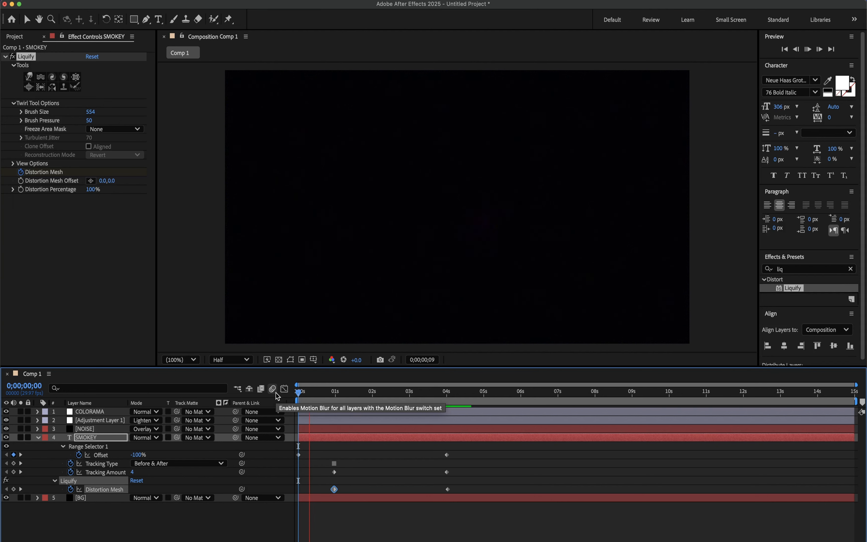